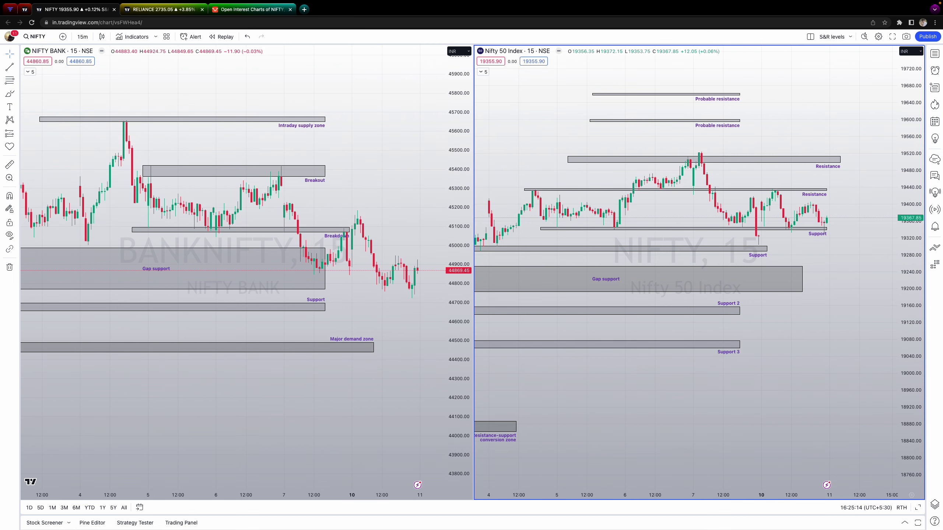
Switch to the RELIANCE daily chart tab beside the F&O Stocks watchlist.
click(158, 10)
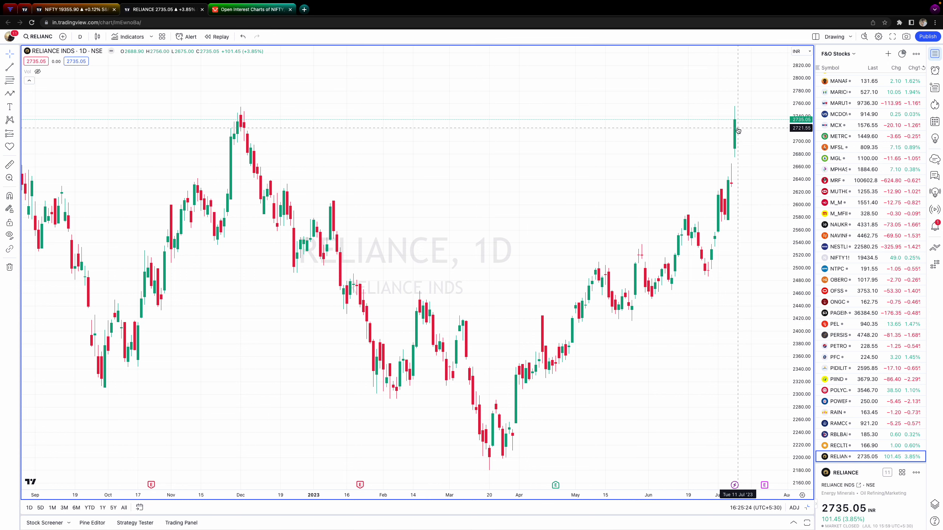
Return to the NIFTY tab's BANKNIFTY/NIFTY split layout with Ctrl+Page Up.
key(ctrl+Page_Up)
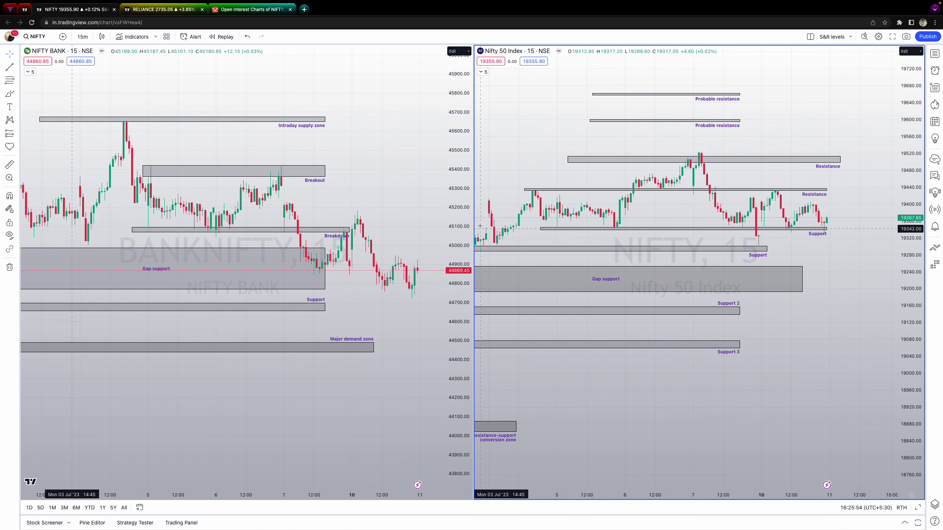
Bring up Sensibull's NIFTY open interest chart for the 13 Jul & 20 Jul weekly expiries.
click(256, 8)
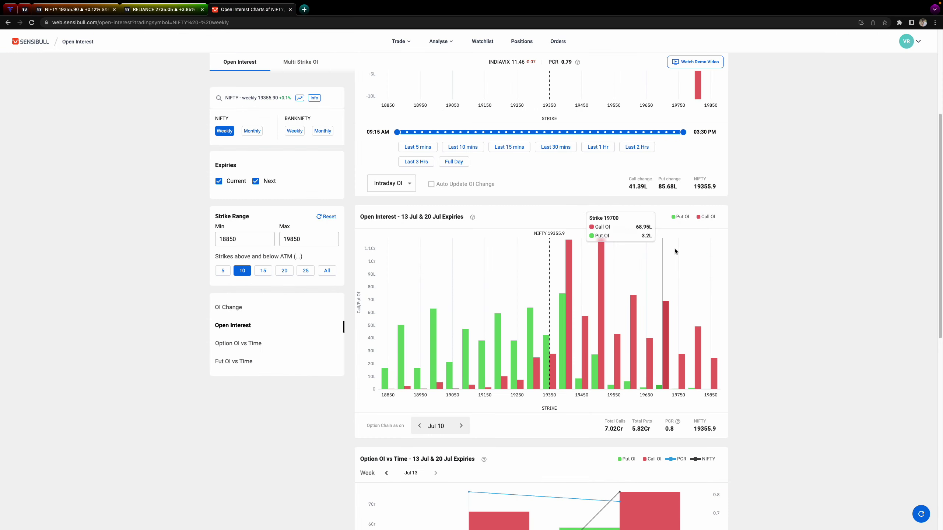
scroll(784, 269, up, 1)
scroll(784, 268, down, 2)
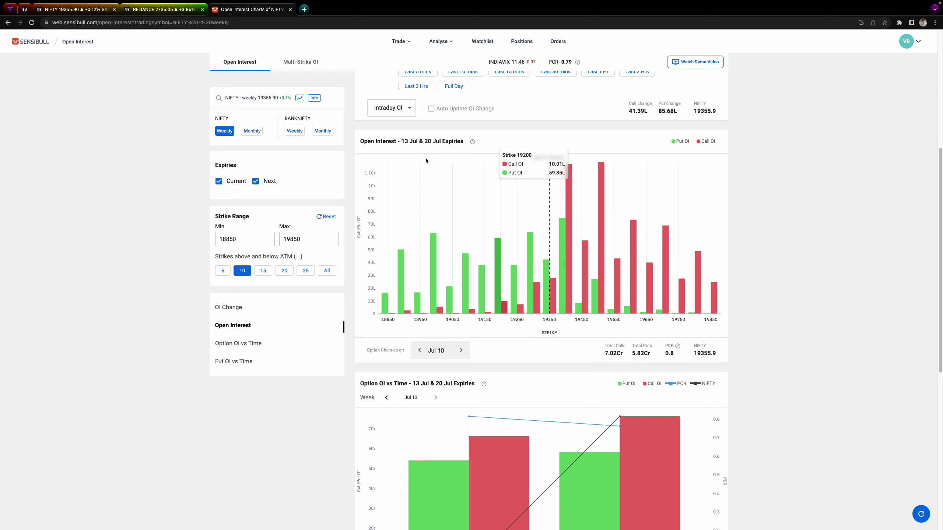
Check BANKNIFTY Weekly open interest by strike, then return to the NIFTY TradingView tab.
click(294, 131)
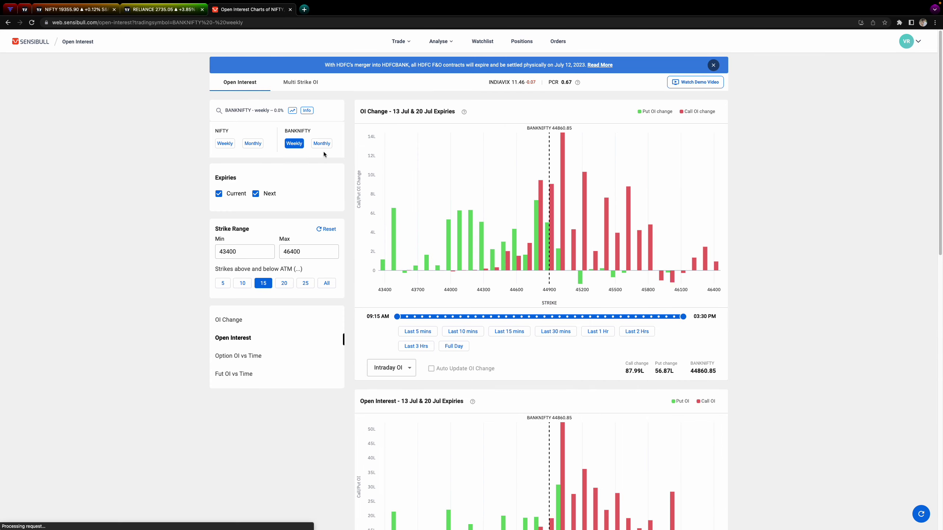
scroll(556, 297, down, 5)
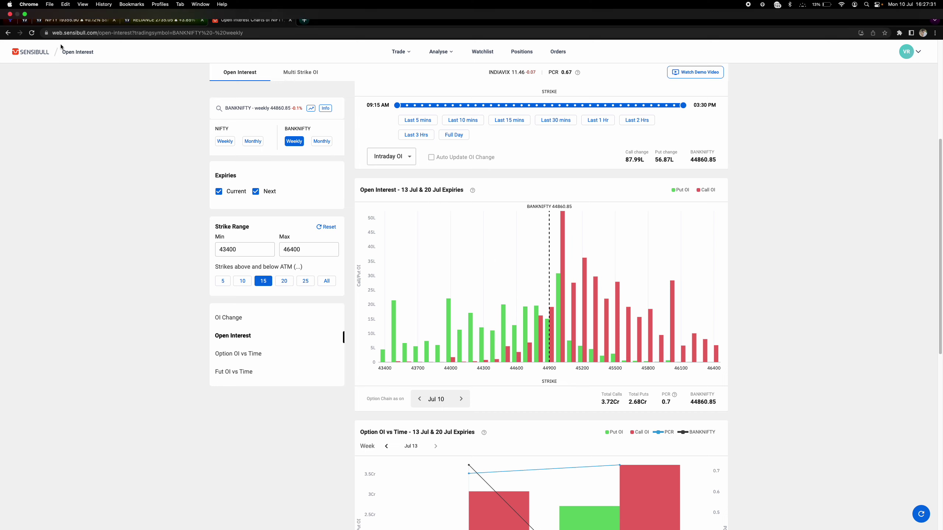
click(104, 10)
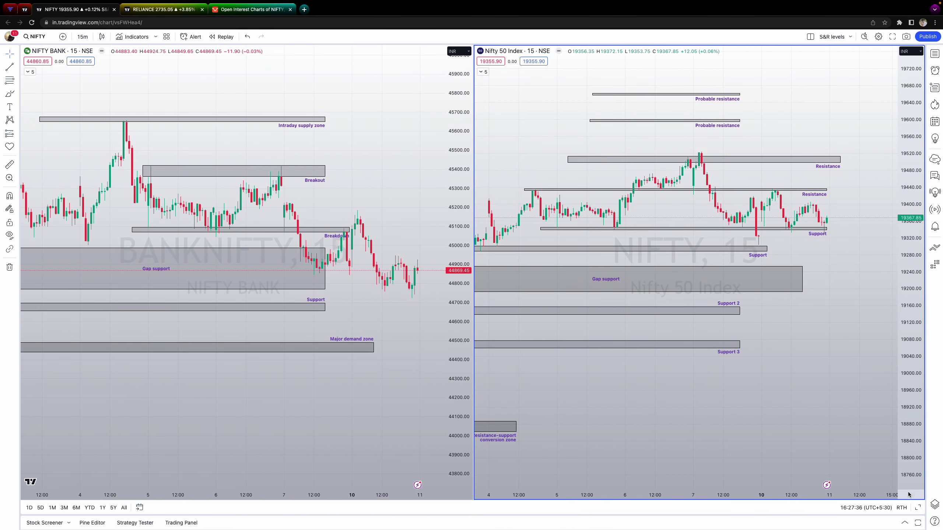
Maximize the Nifty pane and stretch both Support zones' right edges past the latest candles.
click(918, 507)
mouse_move(743, 408)
mouse_down()
mouse_move(850, 390)
mouse_move(737, 365)
mouse_move(648, 373)
mouse_move(663, 373)
mouse_up()
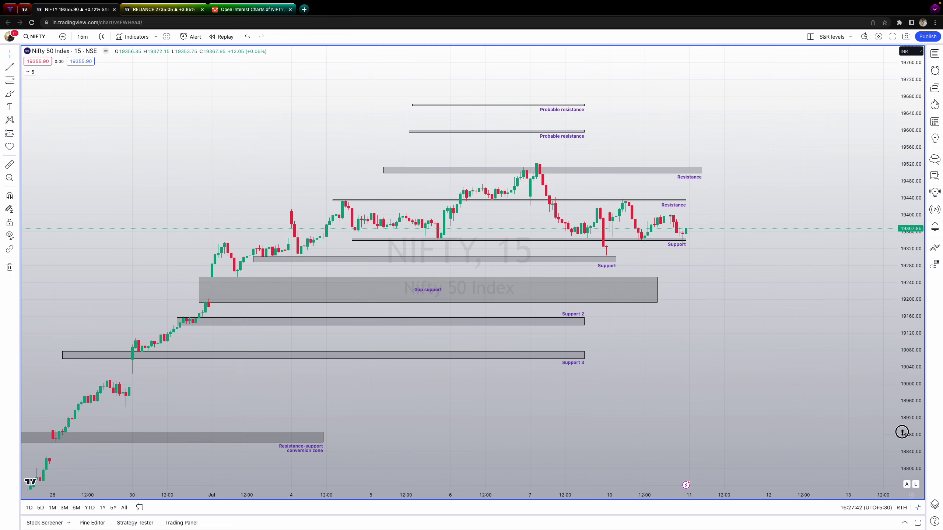
drag(902, 432, 903, 395)
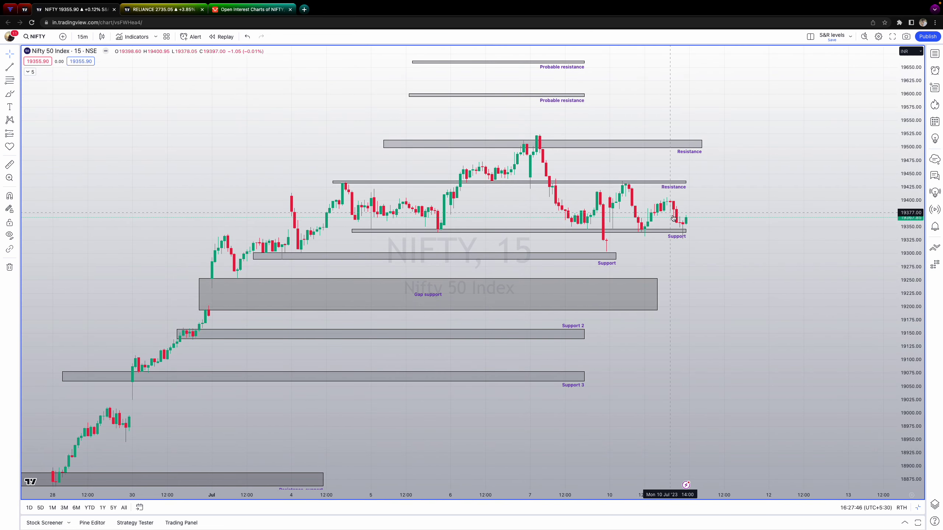
click(616, 256)
drag(617, 257, 775, 257)
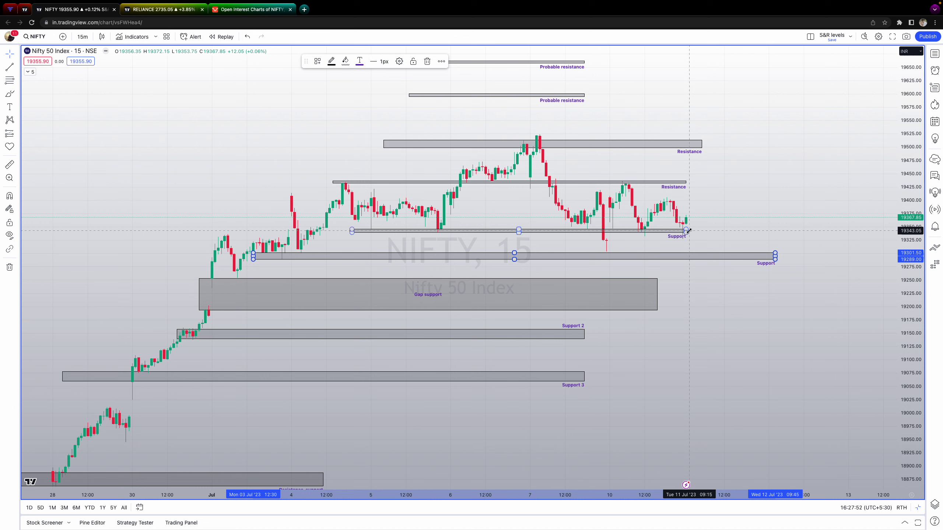
drag(688, 231, 775, 238)
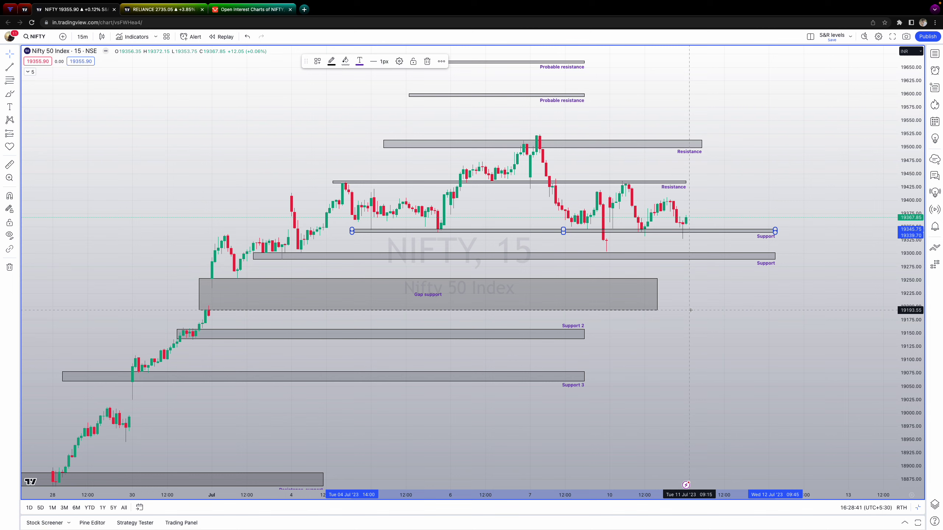
scroll(691, 310, down, 3)
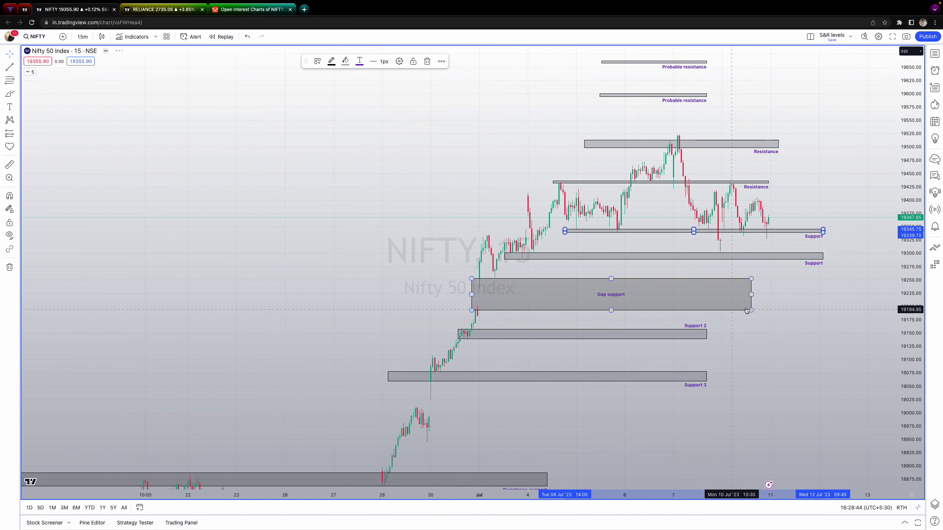
mouse_move(909, 120)
mouse_down()
mouse_move(906, 200)
mouse_move(891, 241)
mouse_move(792, 301)
mouse_move(790, 221)
mouse_up()
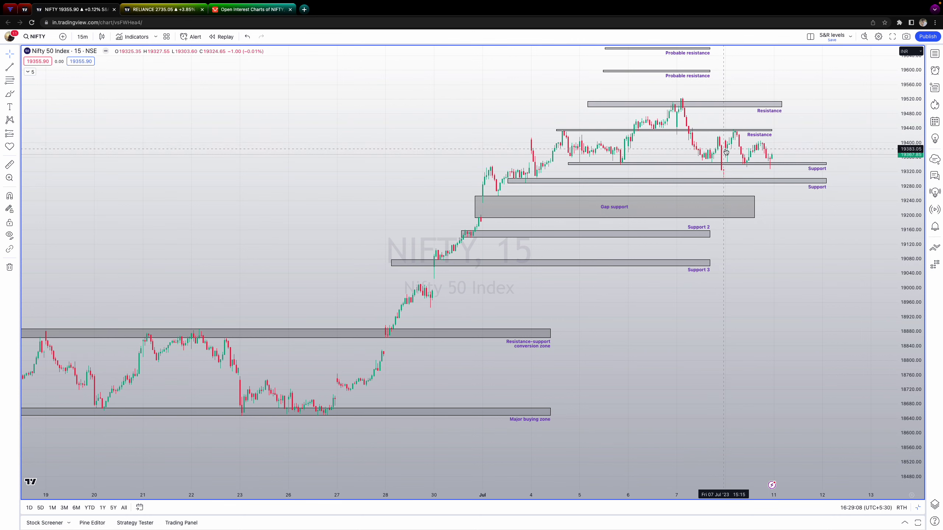
drag(834, 134, 825, 198)
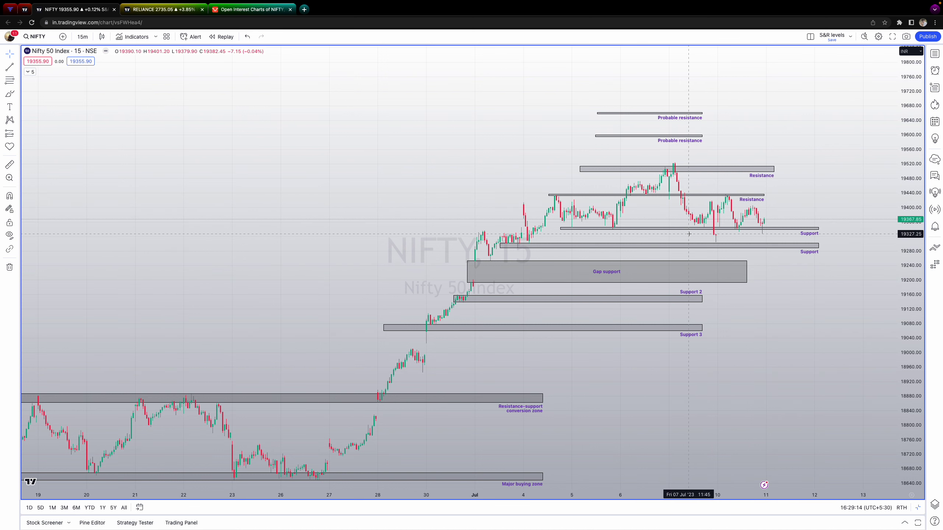
click(713, 276)
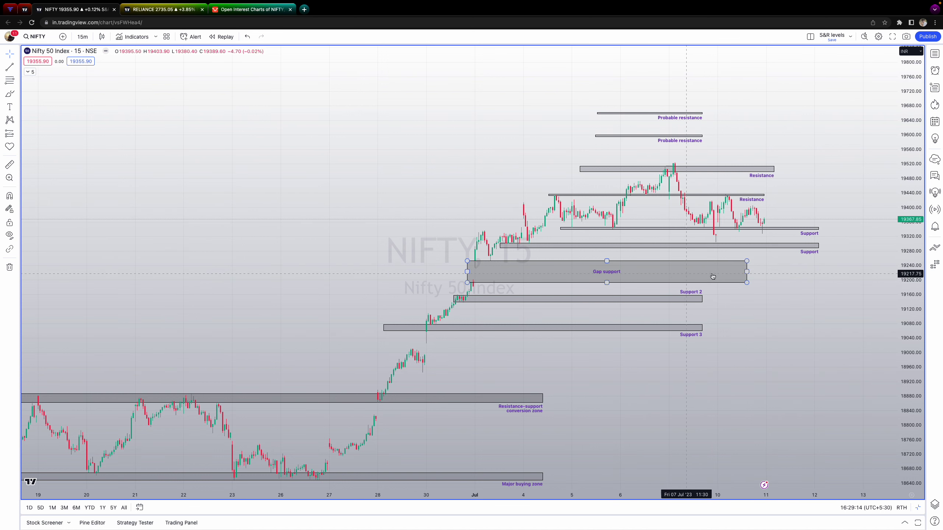
click(752, 283)
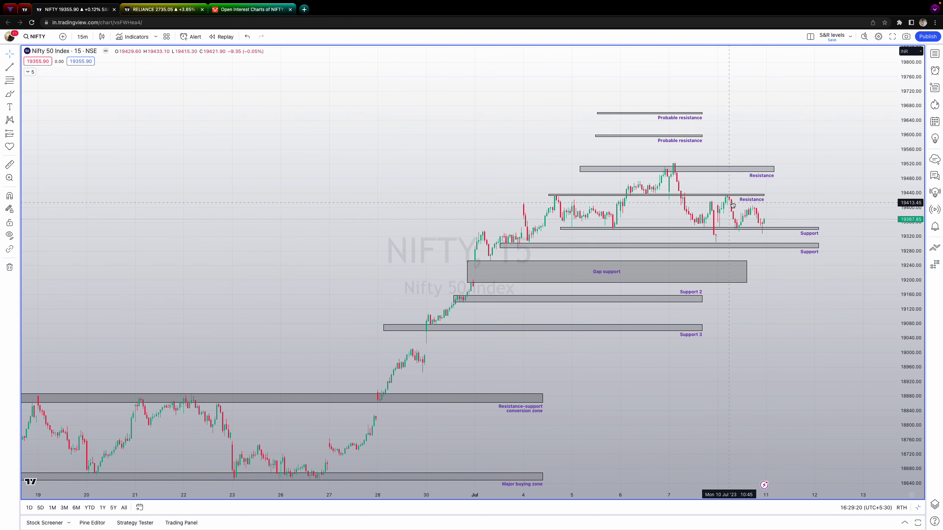
scroll(906, 366, up, 3)
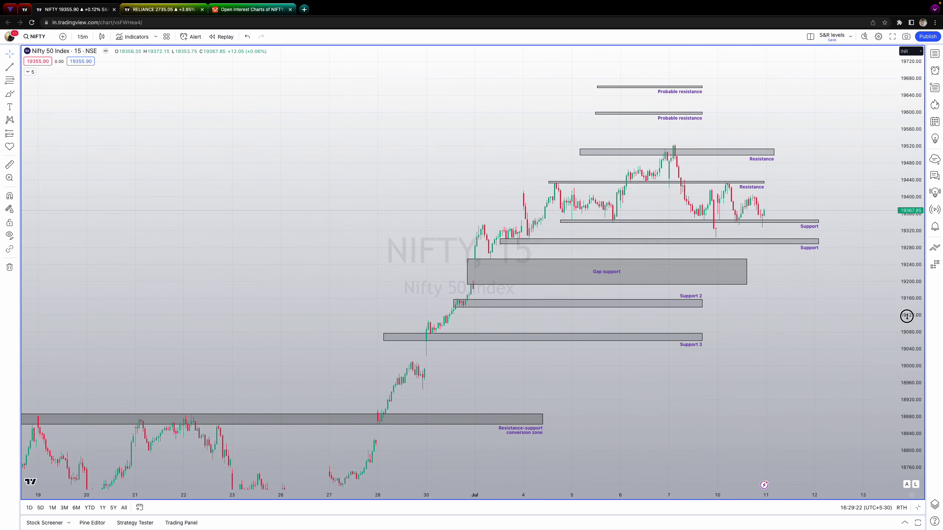
scroll(841, 262, up, 2)
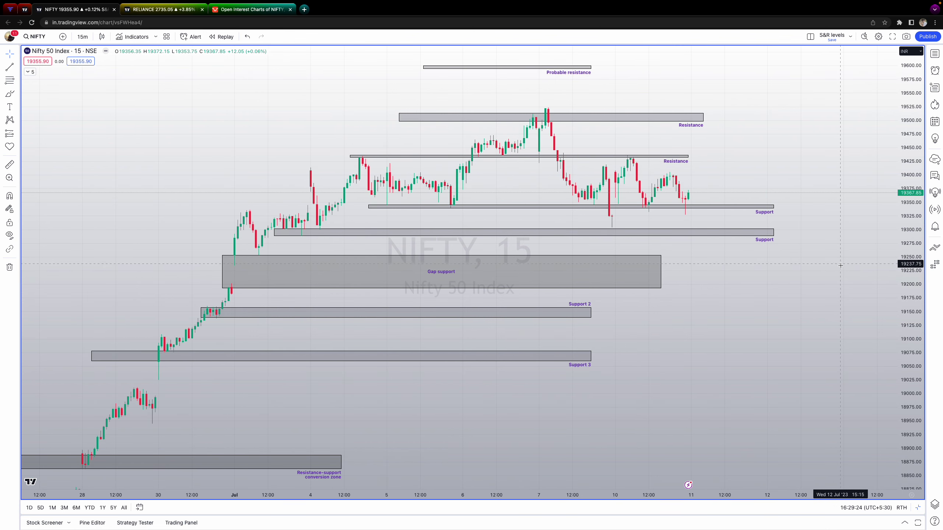
drag(772, 306, 786, 335)
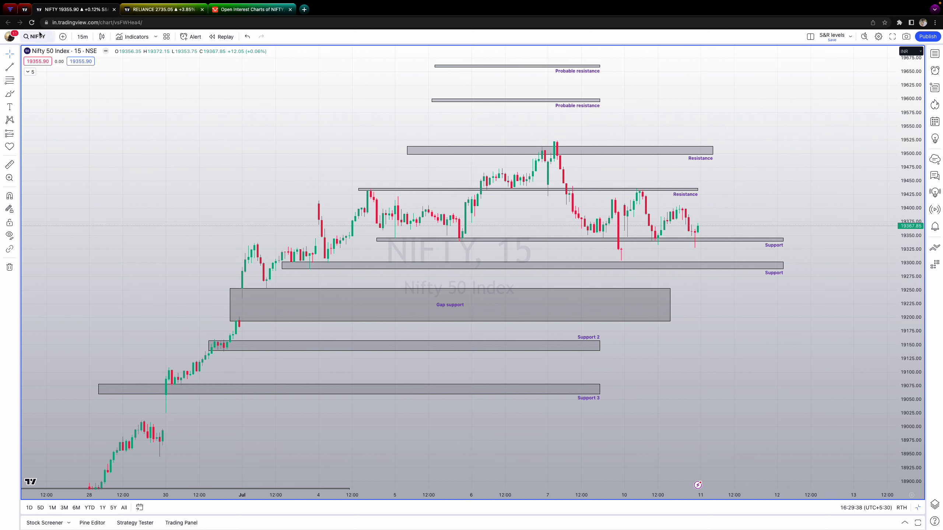
Draw a zigzag Path: Resistance, Support, local high, Support again, up to upper Resistance near 19500.
click(8, 96)
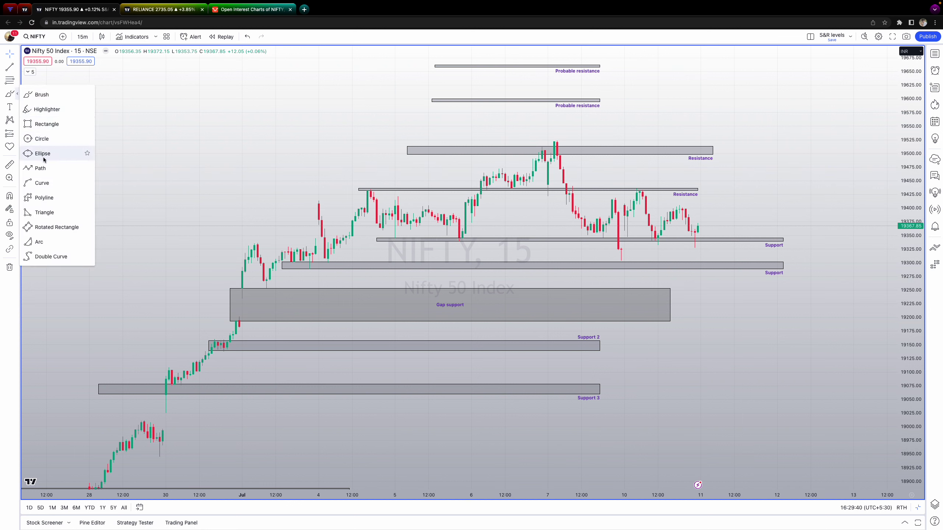
click(75, 168)
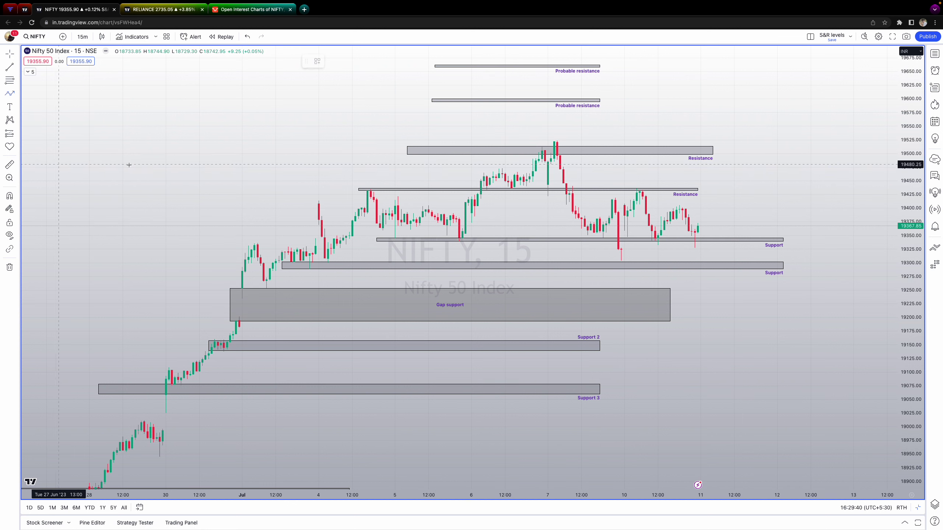
click(642, 194)
click(658, 244)
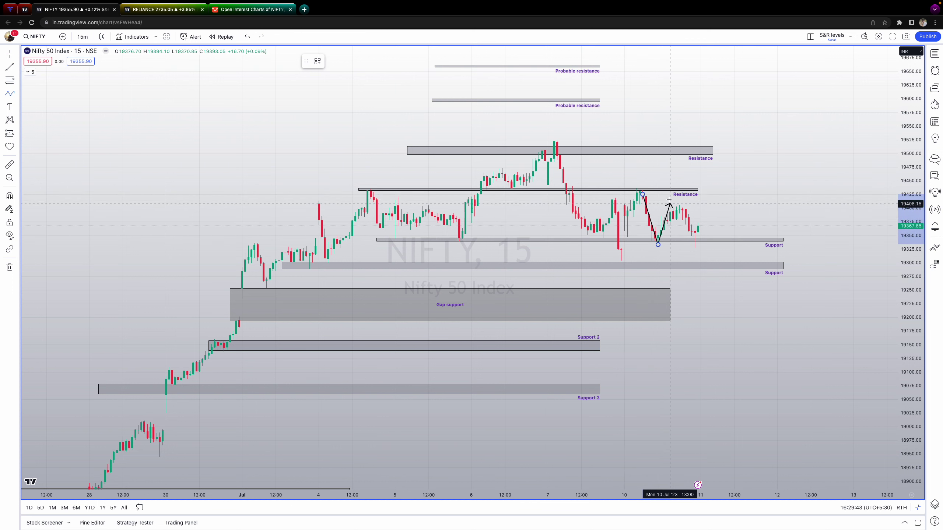
click(679, 209)
click(697, 245)
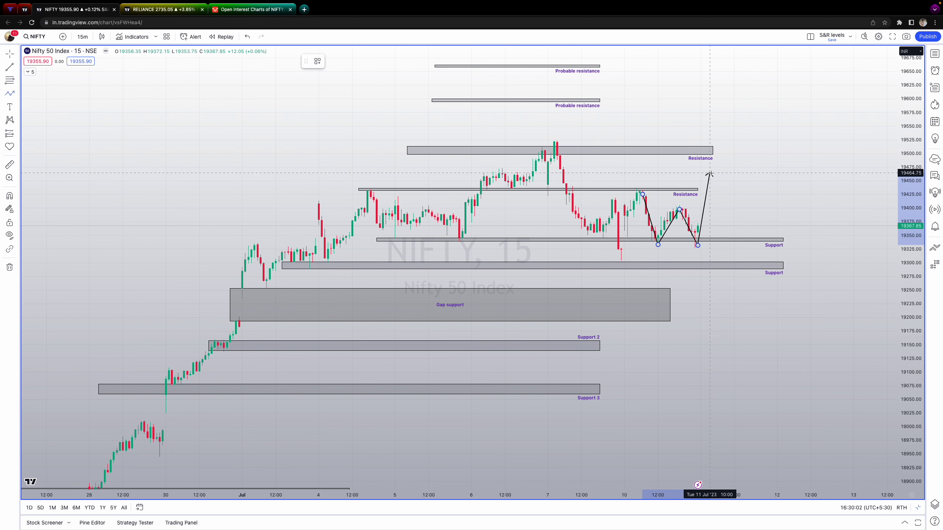
click(710, 163)
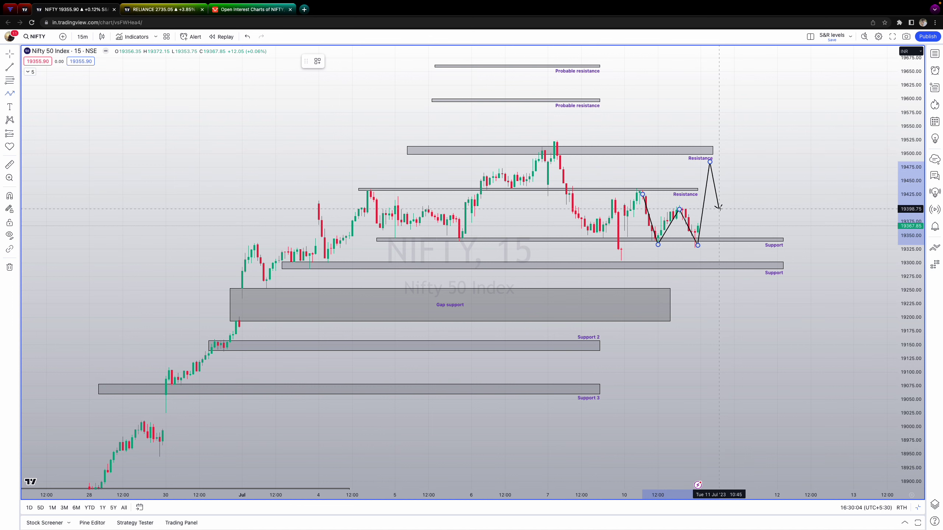
key(Escape)
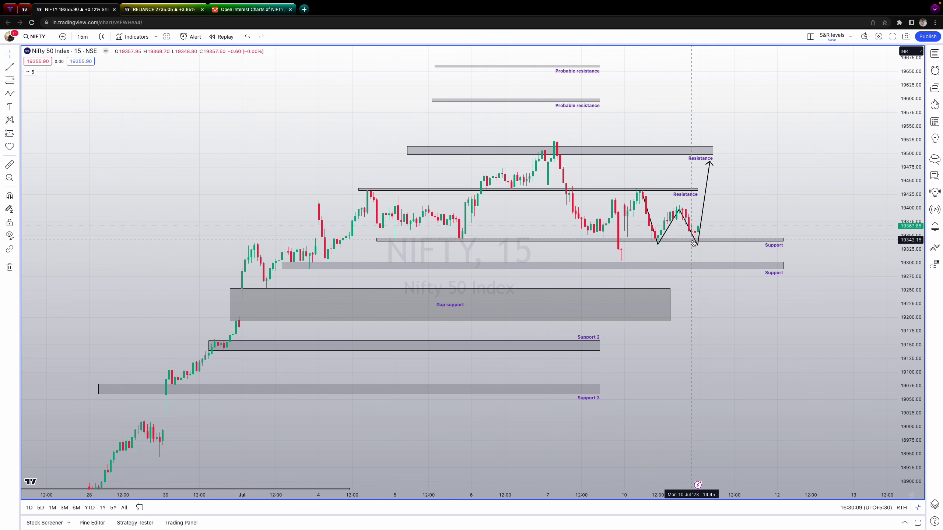
Pan the chart to bring earlier June candles into view.
scroll(722, 245, right, 5)
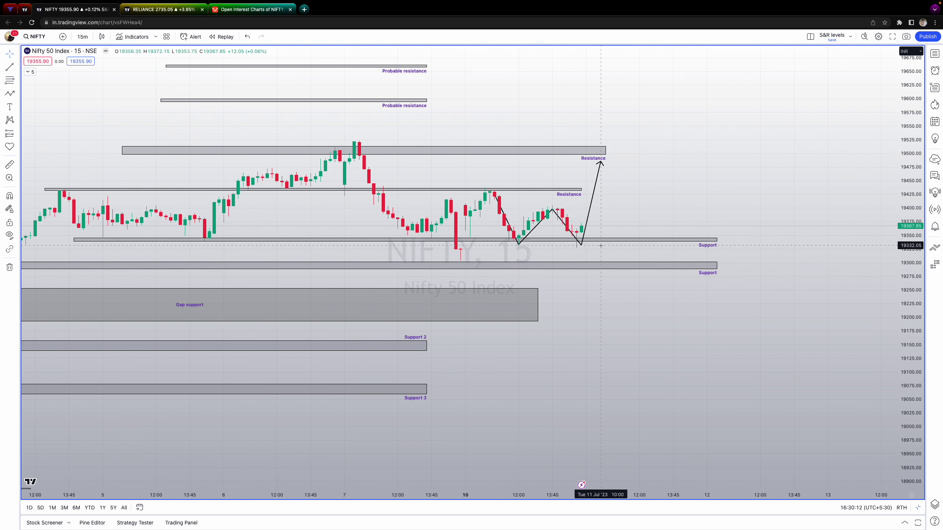
drag(724, 314, 806, 351)
click(9, 93)
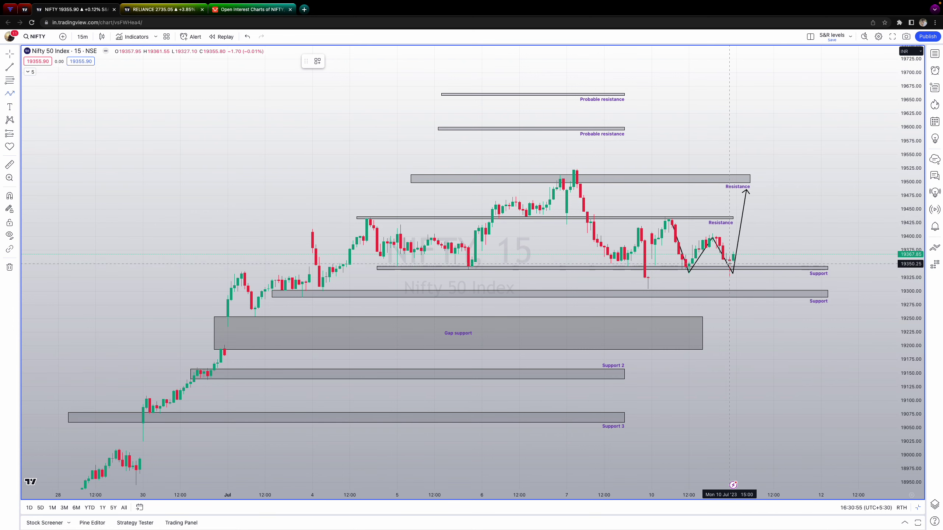
Restore the two-chart layout, cancel the arrow tool, and maximize and zoom the Bank Nifty pane.
click(918, 510)
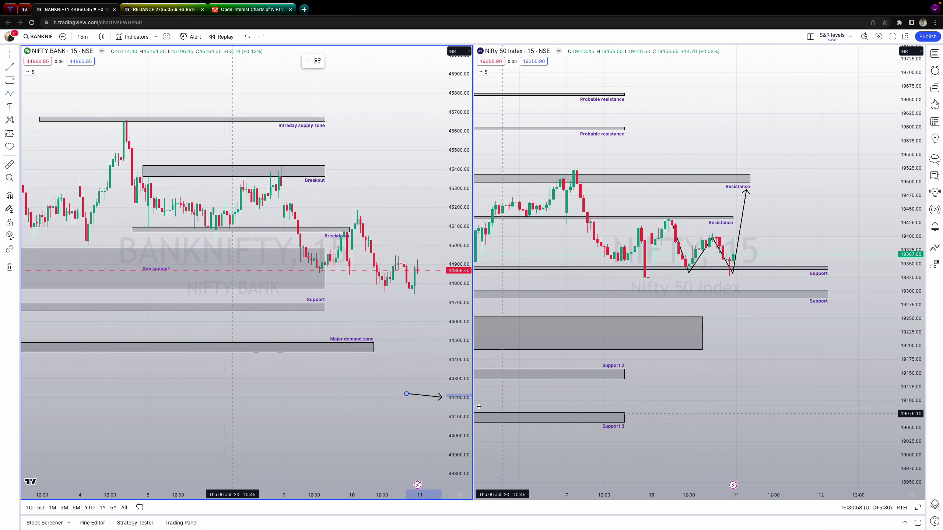
key(Escape)
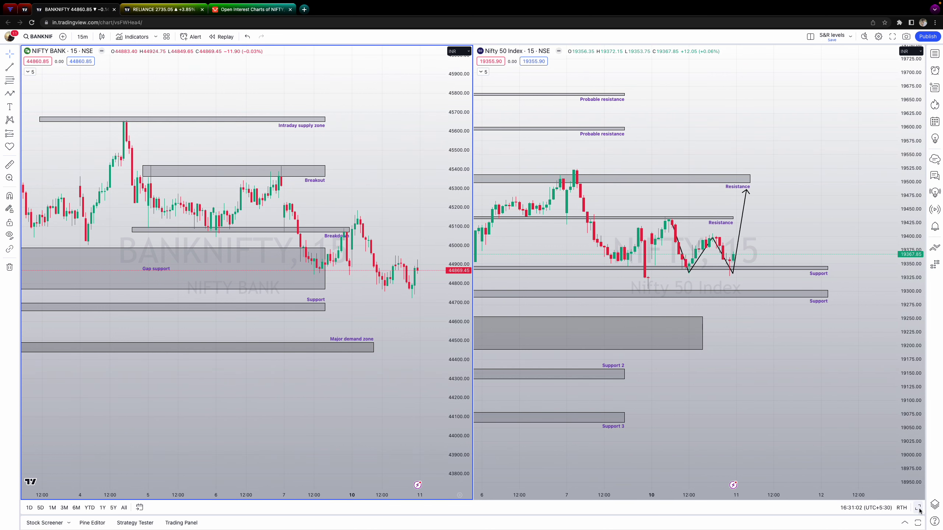
key(alt+Return)
scroll(436, 233, up, 4)
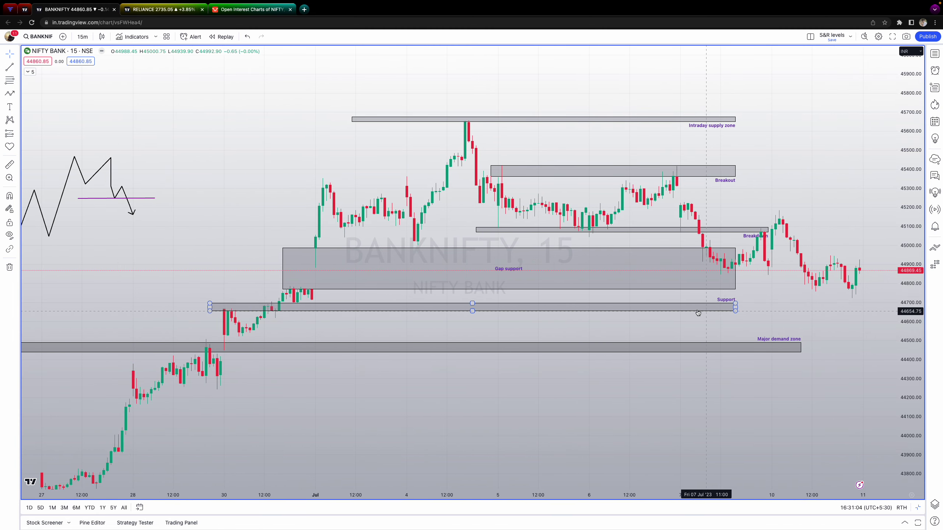
Delete the leftover zigzag path and magenta horizontal line, then pan to reveal empty future dates.
click(126, 198)
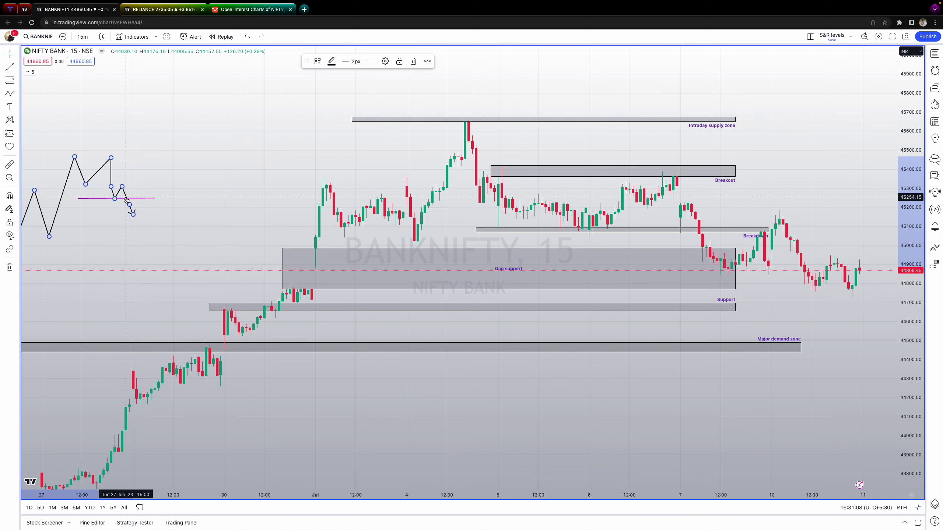
key(Delete)
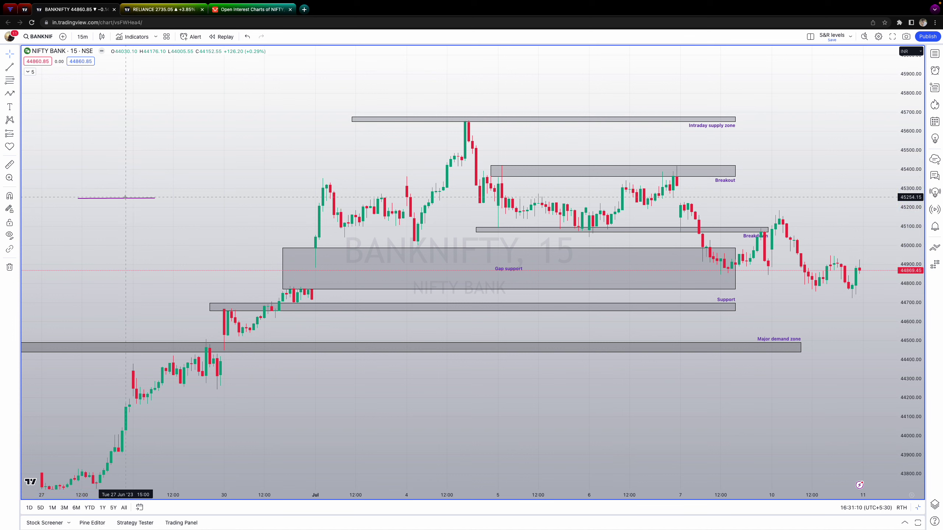
click(132, 201)
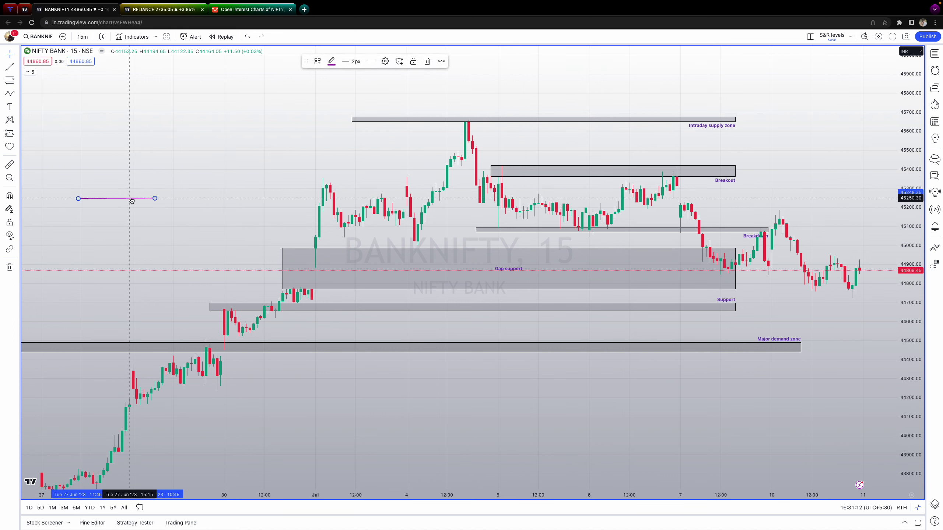
key(Delete)
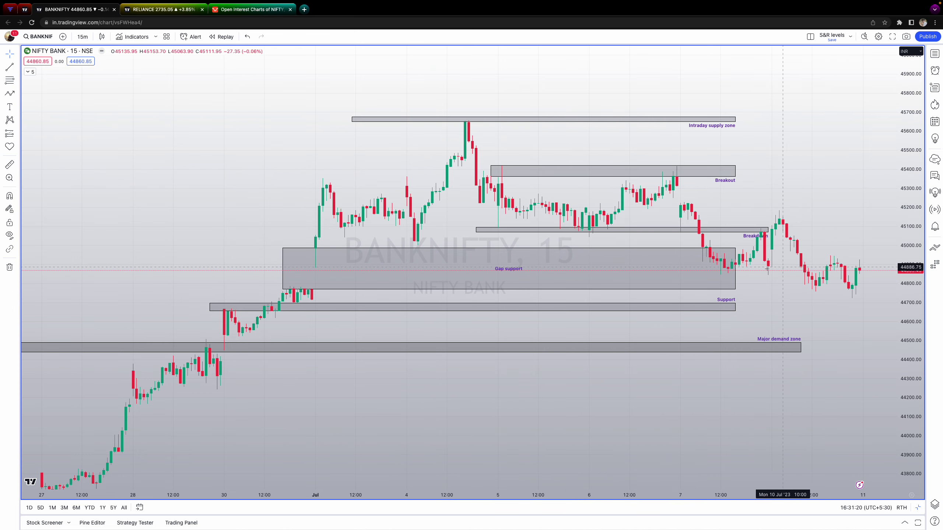
mouse_move(808, 173)
mouse_down()
mouse_move(728, 169)
mouse_move(611, 180)
mouse_up()
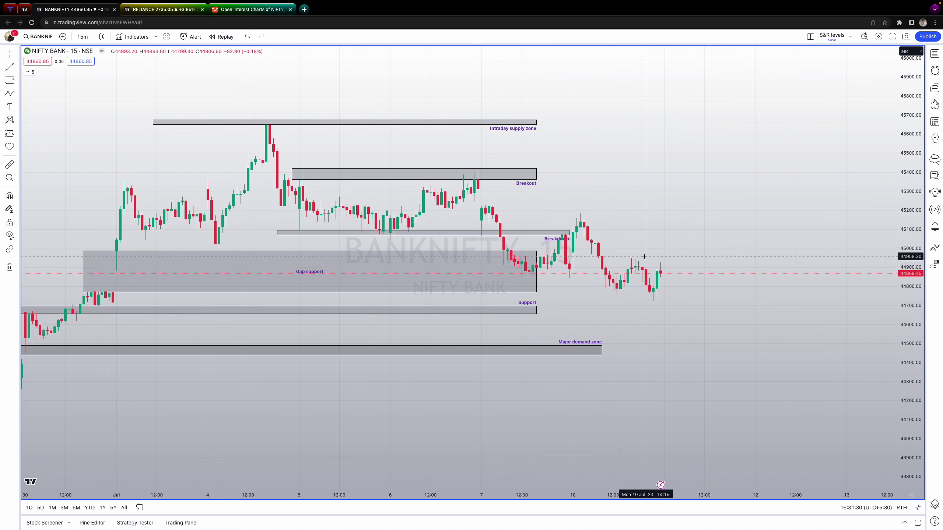
Trace a double-bottom Path from the swing high through two bottoms, ending in a neckline arrow.
click(9, 92)
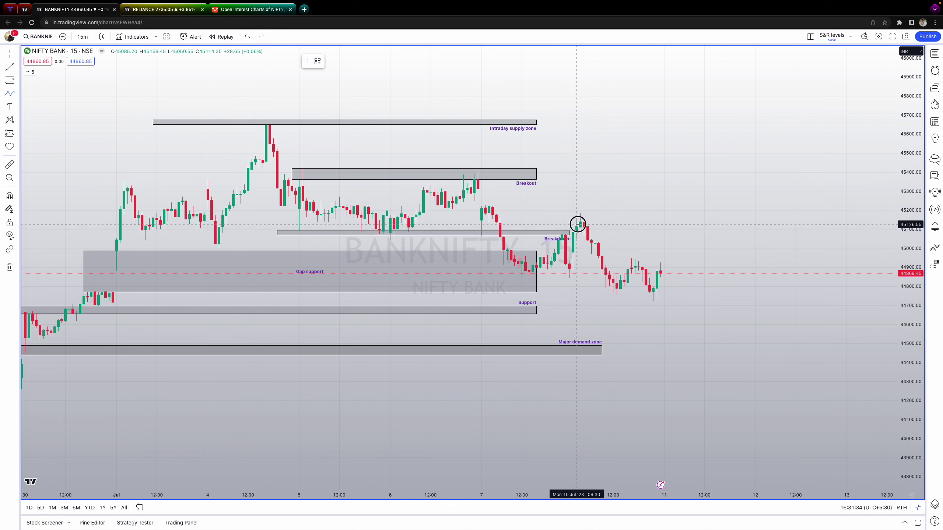
click(577, 225)
click(616, 296)
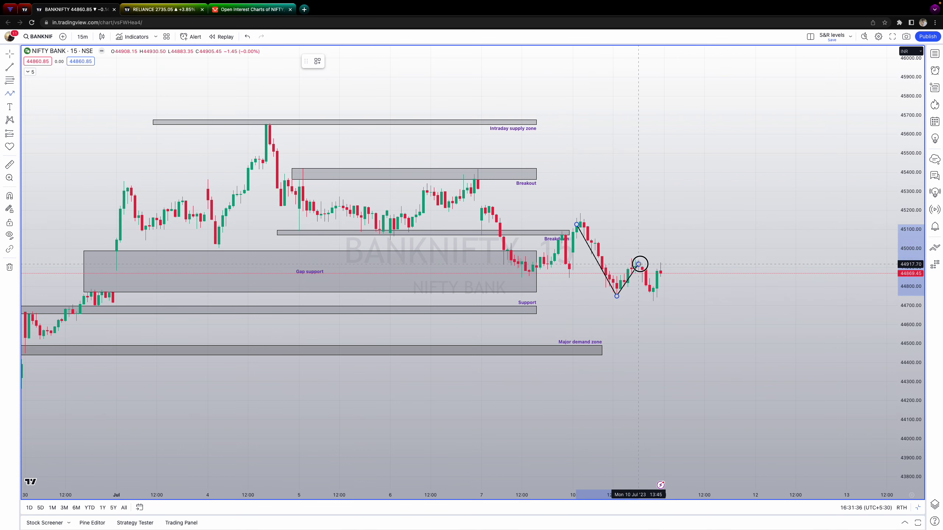
click(653, 289)
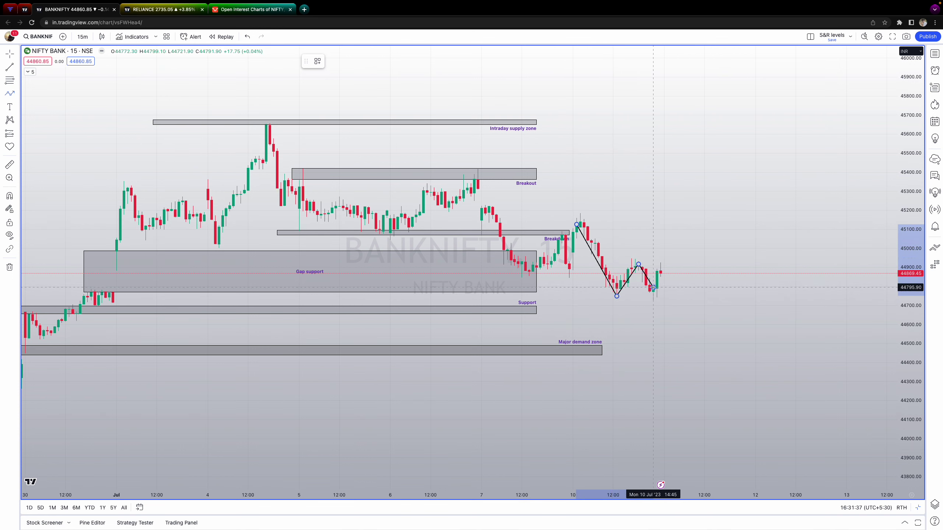
click(664, 259)
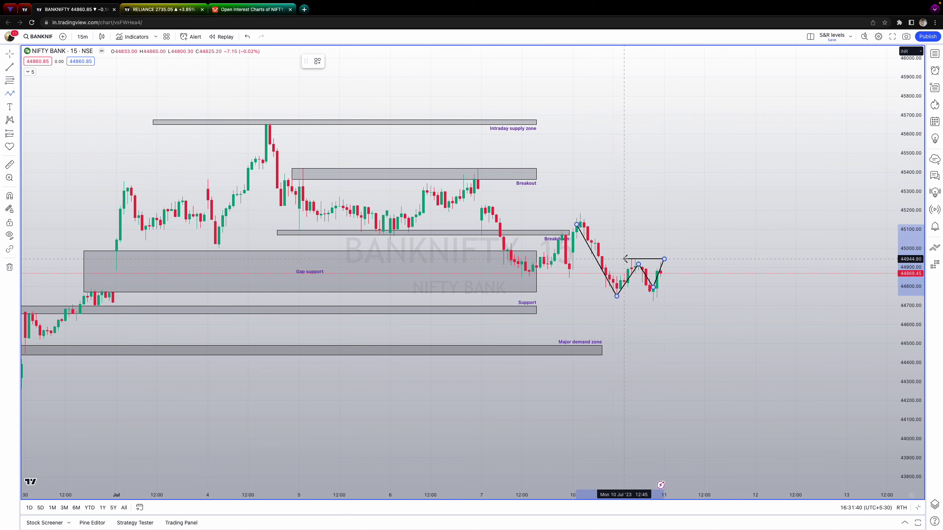
click(625, 259)
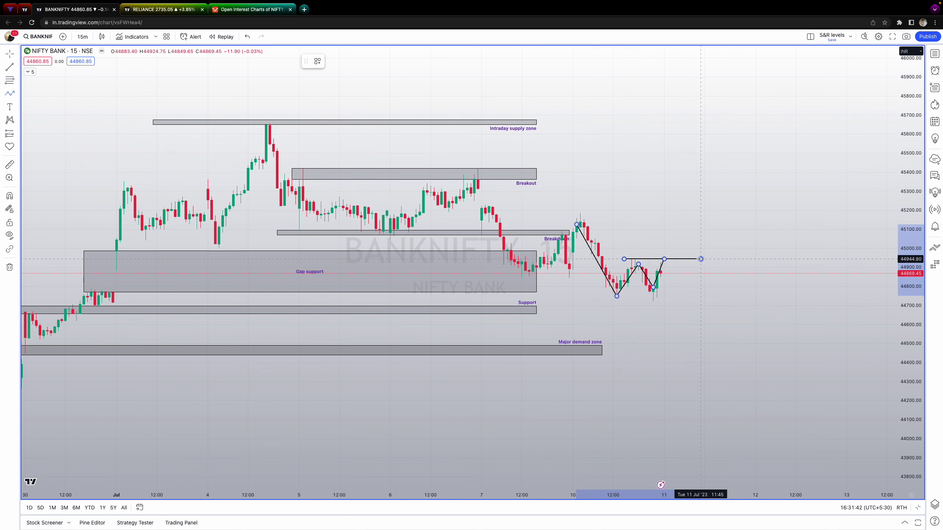
double_click(701, 259)
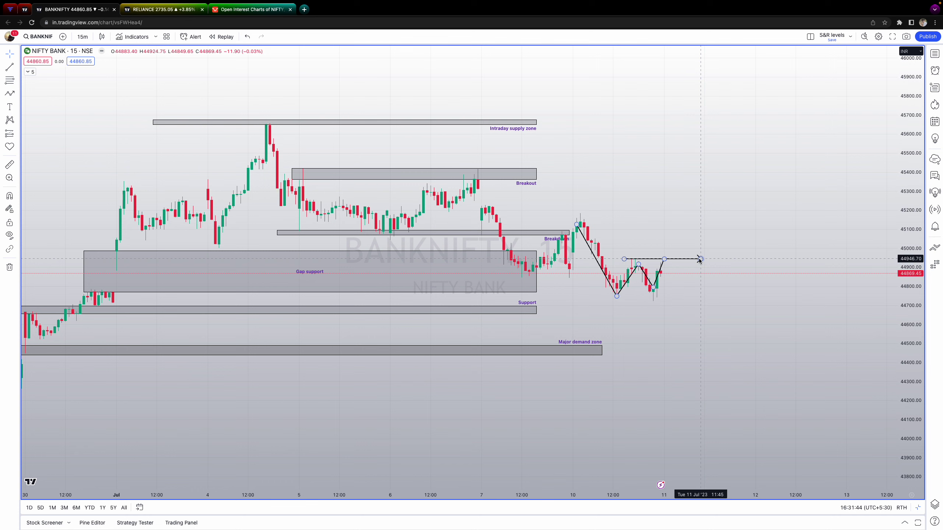
click(788, 258)
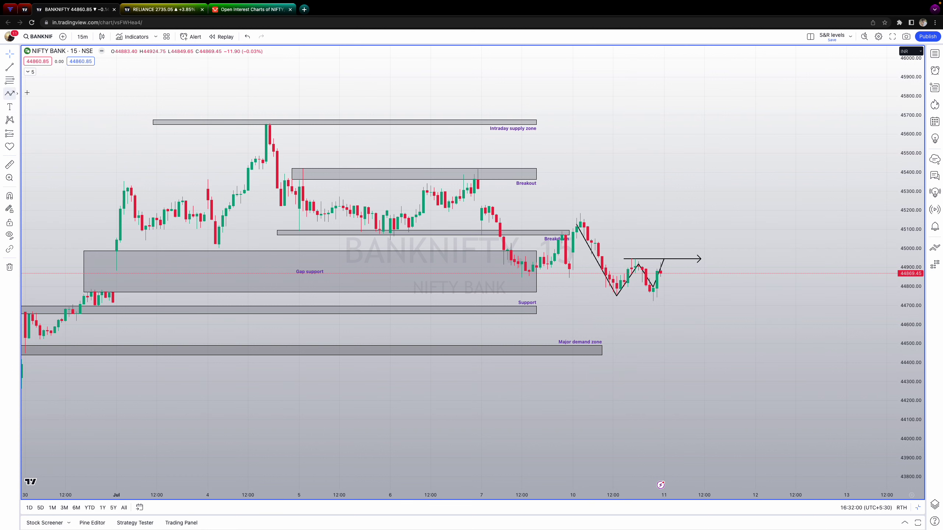
Draw an upward arrow from the neckline to about 45188 and delete the Breakdown zone.
click(667, 256)
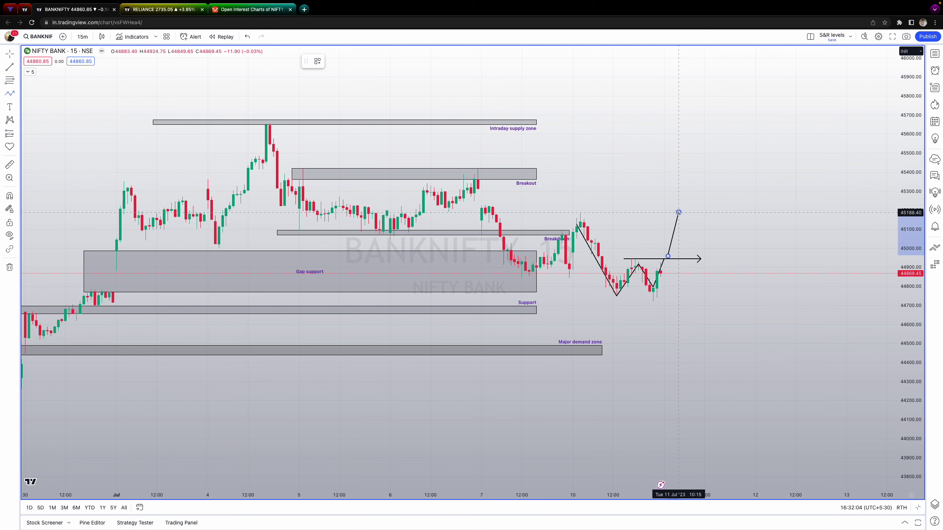
click(679, 213)
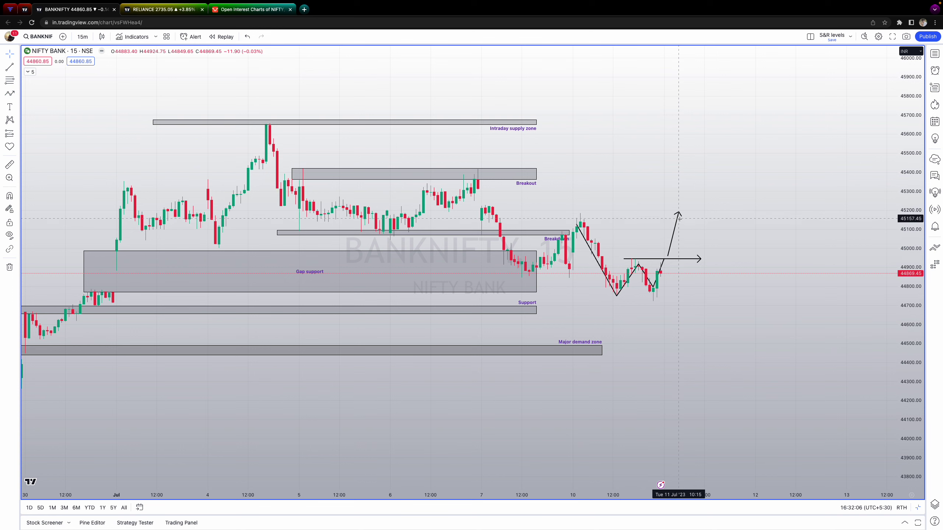
click(897, 120)
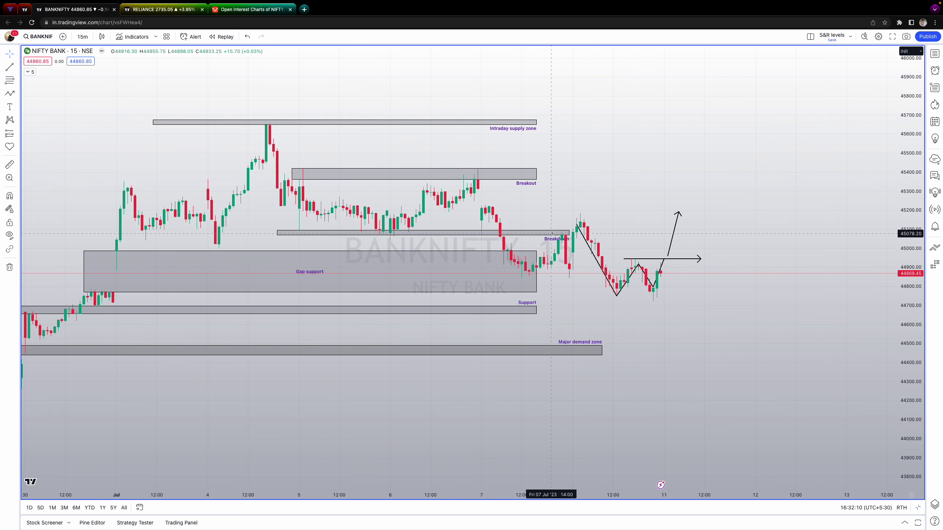
click(564, 236)
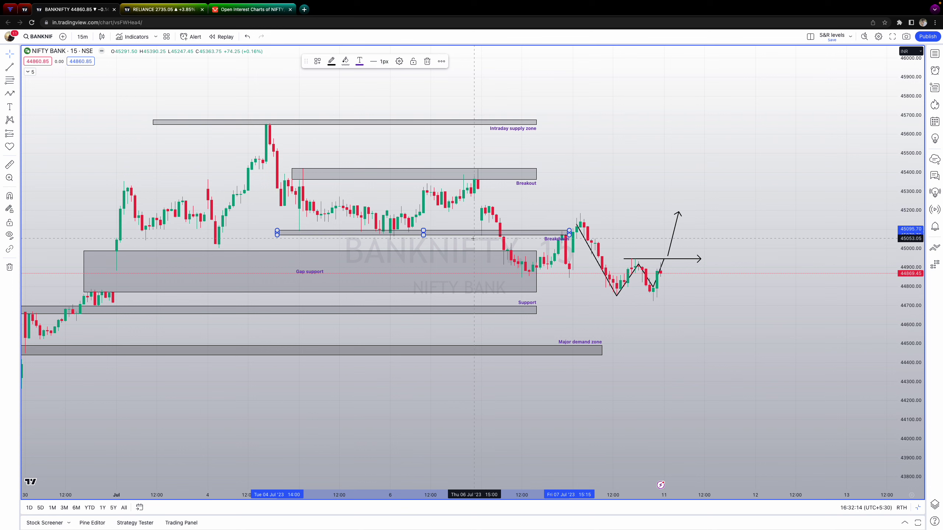
key(Delete)
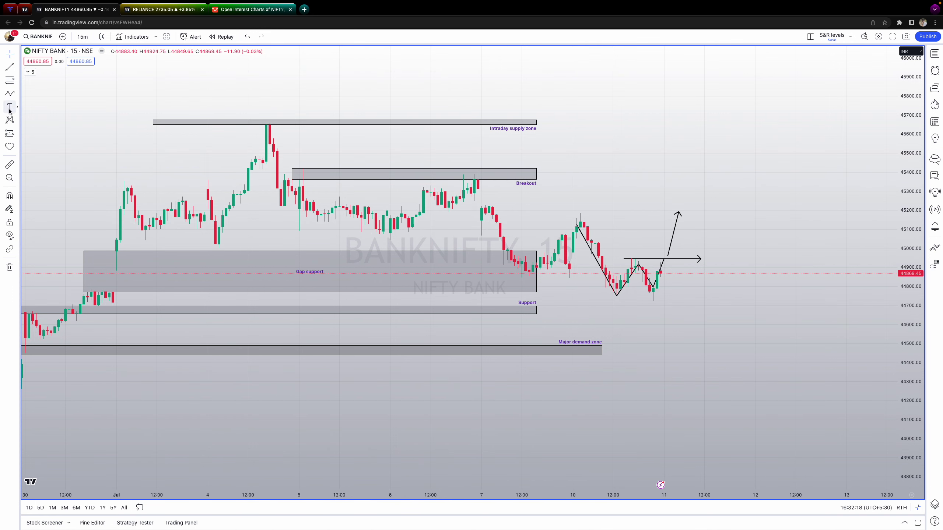
Draw a new rectangle zone around 45200, then extend the Breakout zone right and open its label settings.
click(10, 95)
click(41, 122)
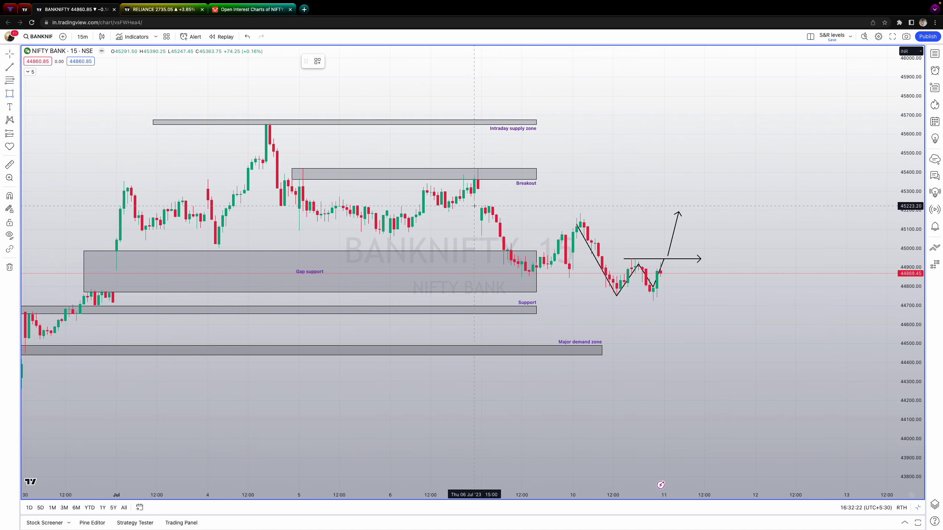
mouse_move(474, 206)
mouse_down()
mouse_move(756, 229)
mouse_move(759, 214)
mouse_up()
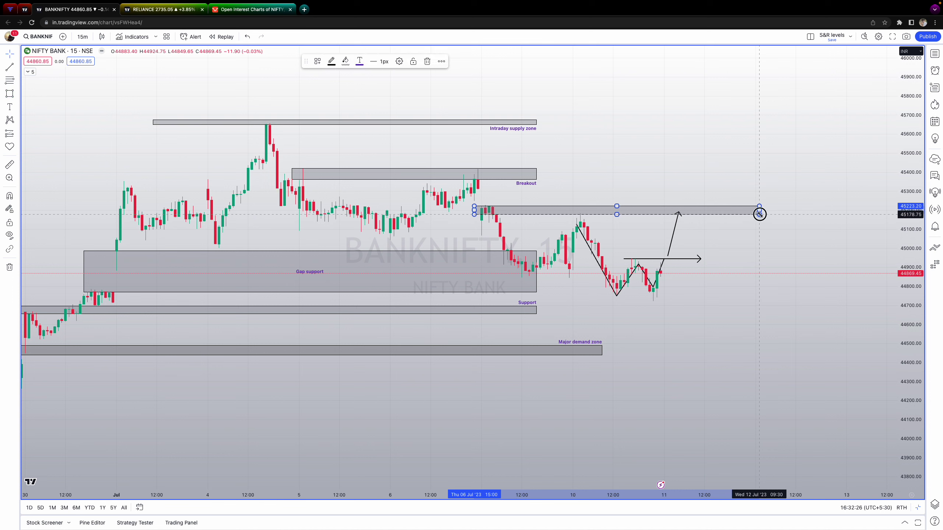
click(772, 246)
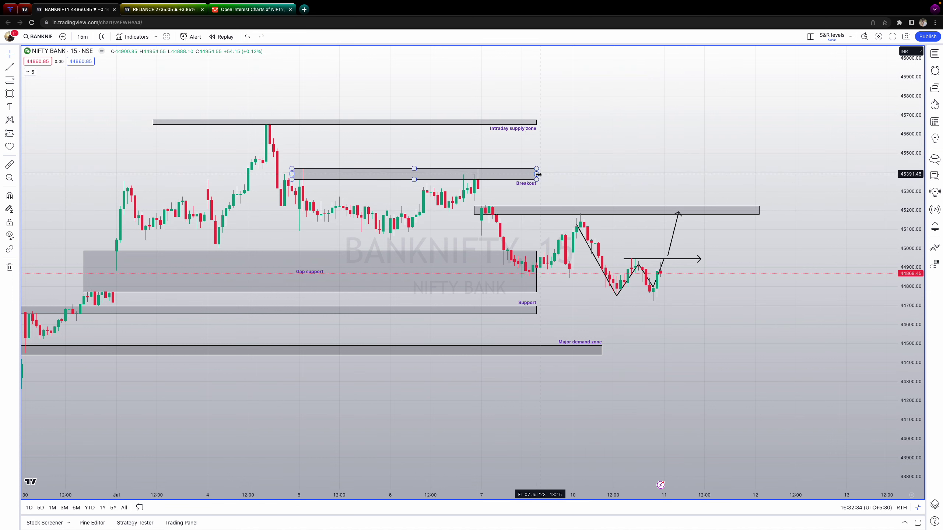
drag(538, 173, 756, 179)
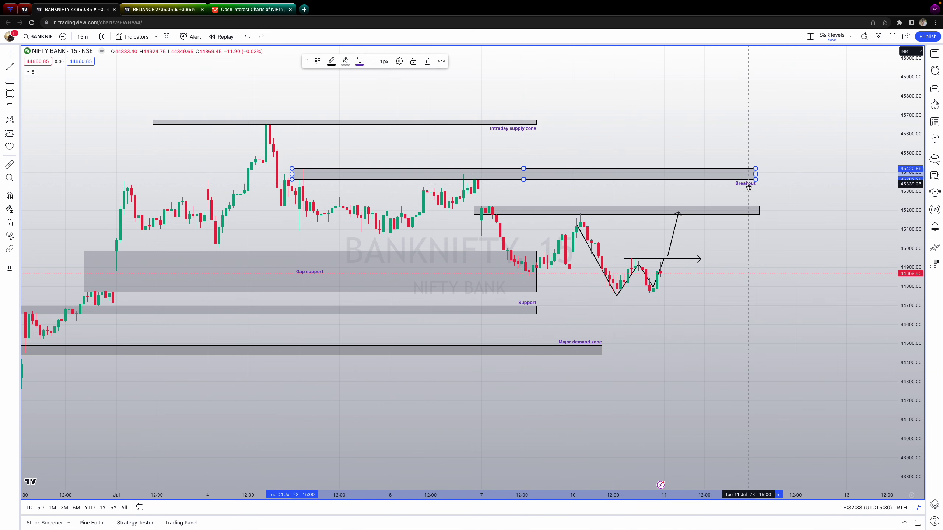
double_click(750, 184)
text(Resistance)
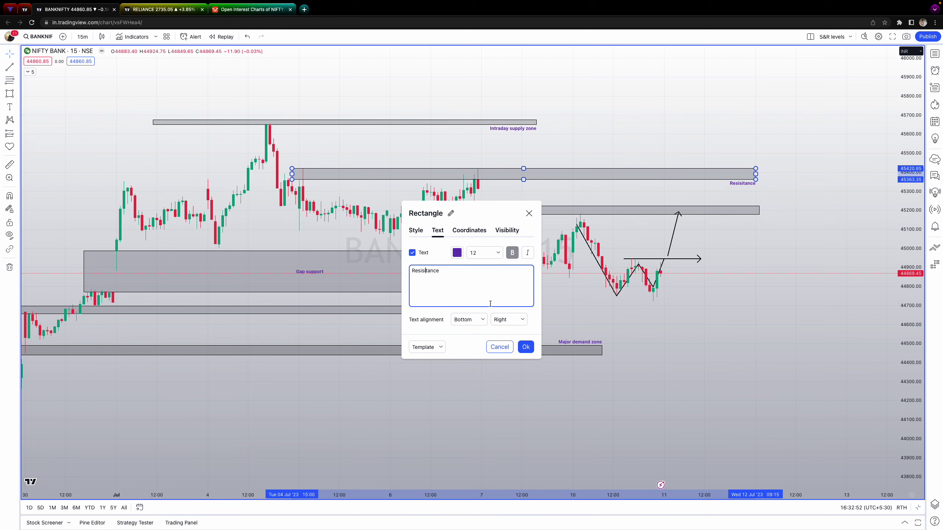
Confirm the Resistance label, then drag the Gap support rectangle's right edge past the latest candles.
click(525, 347)
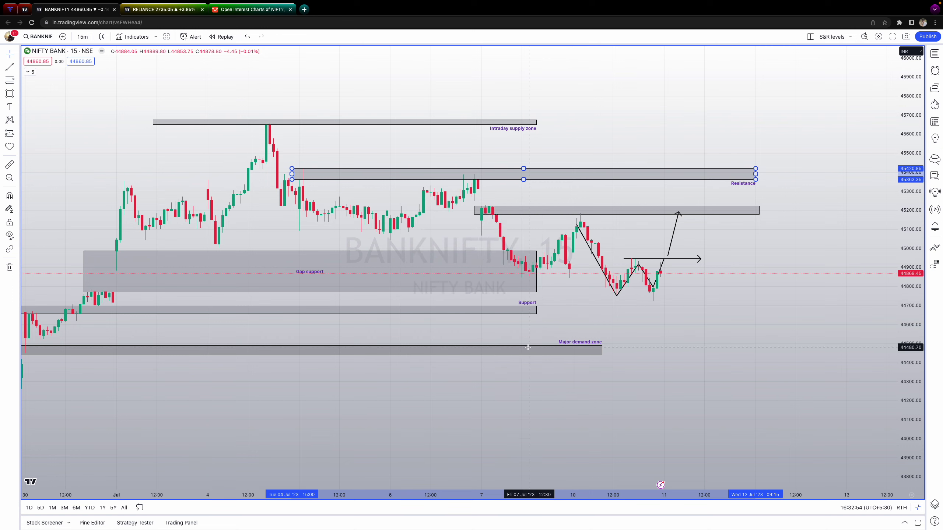
click(536, 271)
drag(536, 272, 766, 272)
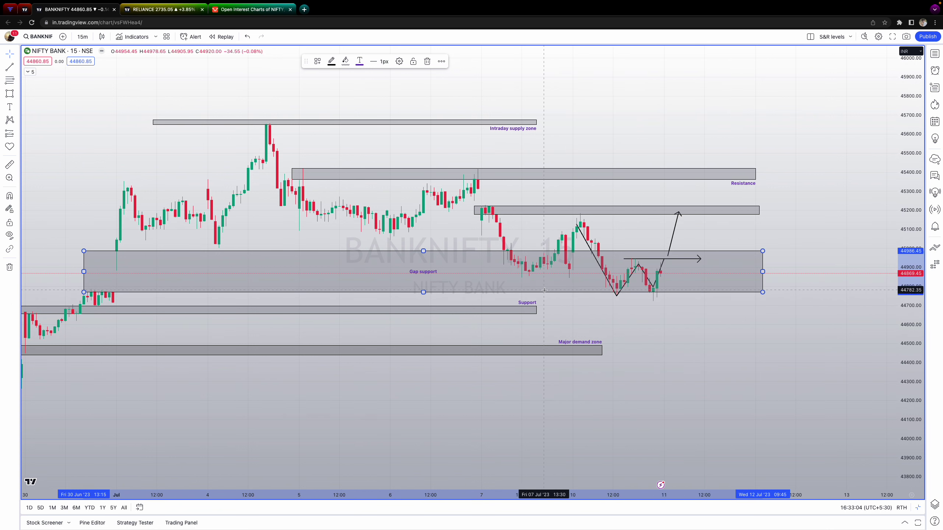
Delete the Support rectangle and stretch the Major demand zone (about 44440–44490) past the latest candles.
click(537, 310)
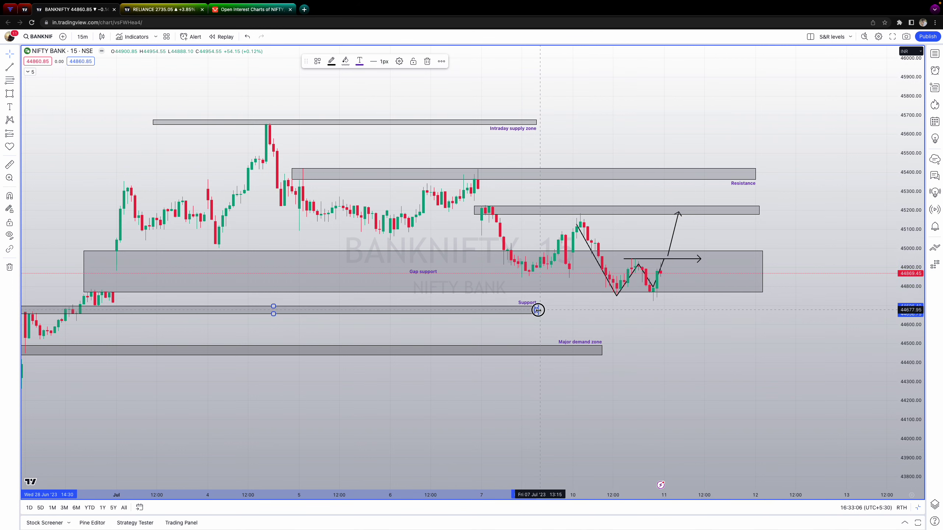
key(Delete)
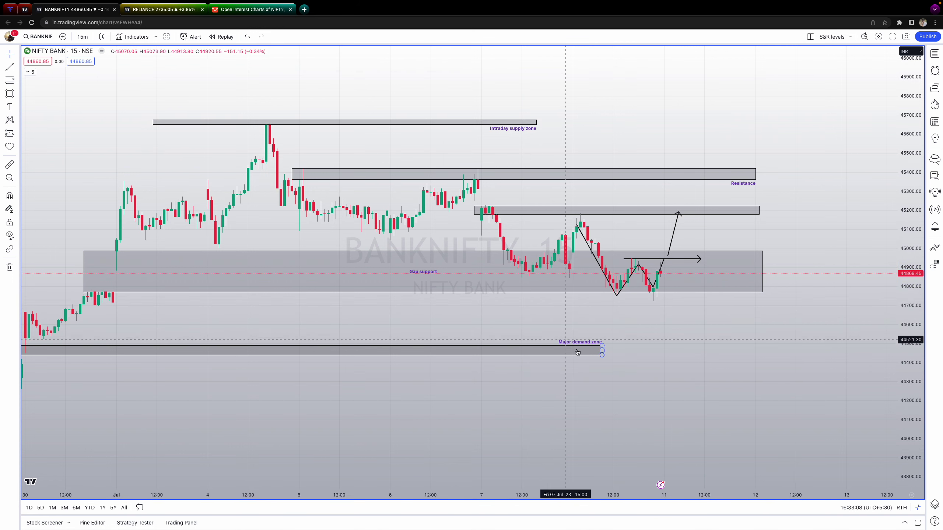
scroll(635, 343, down, 2)
click(626, 355)
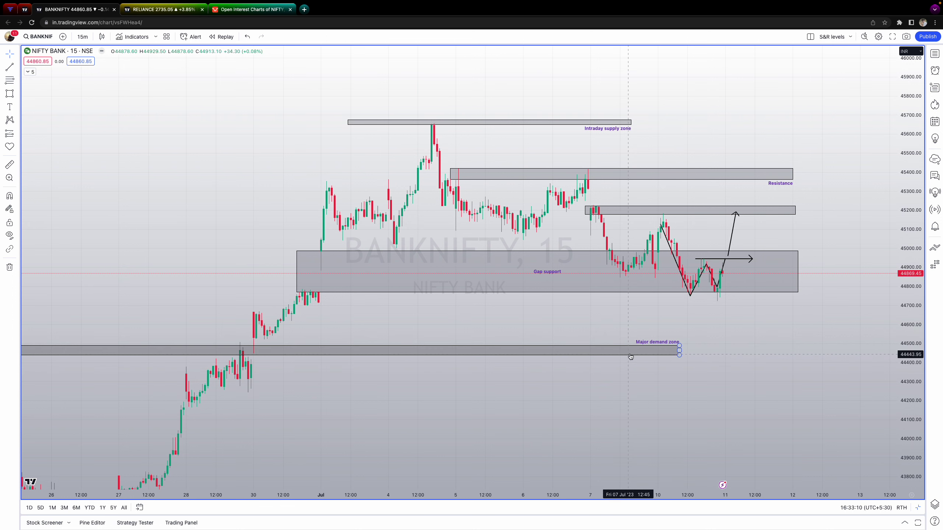
click(688, 348)
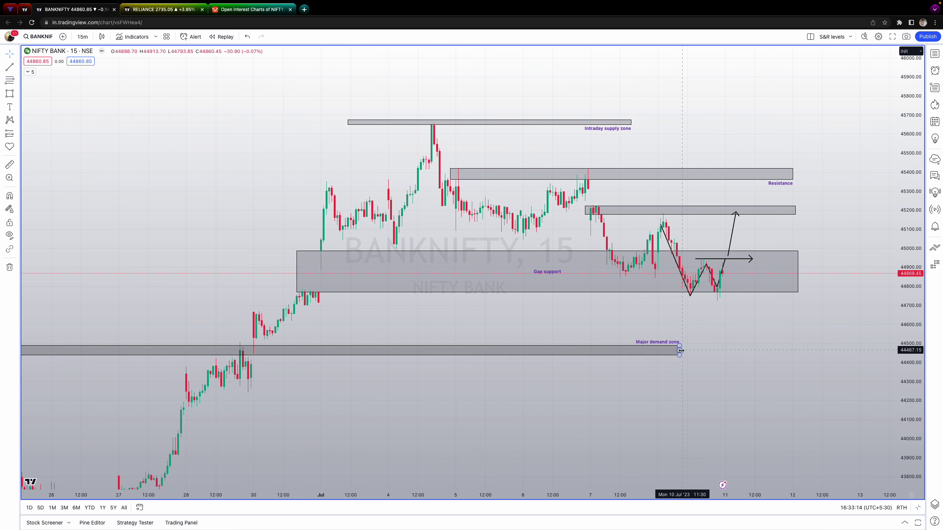
drag(680, 351, 798, 351)
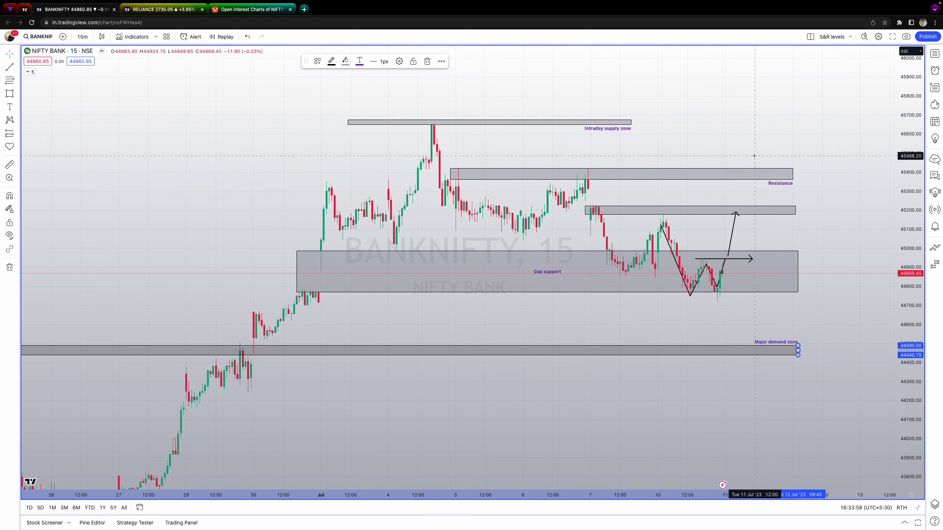
click(755, 156)
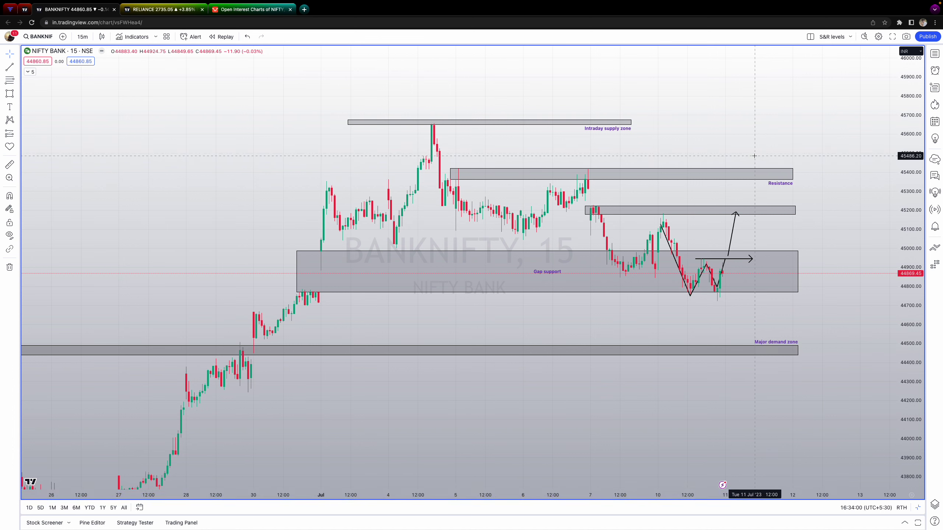